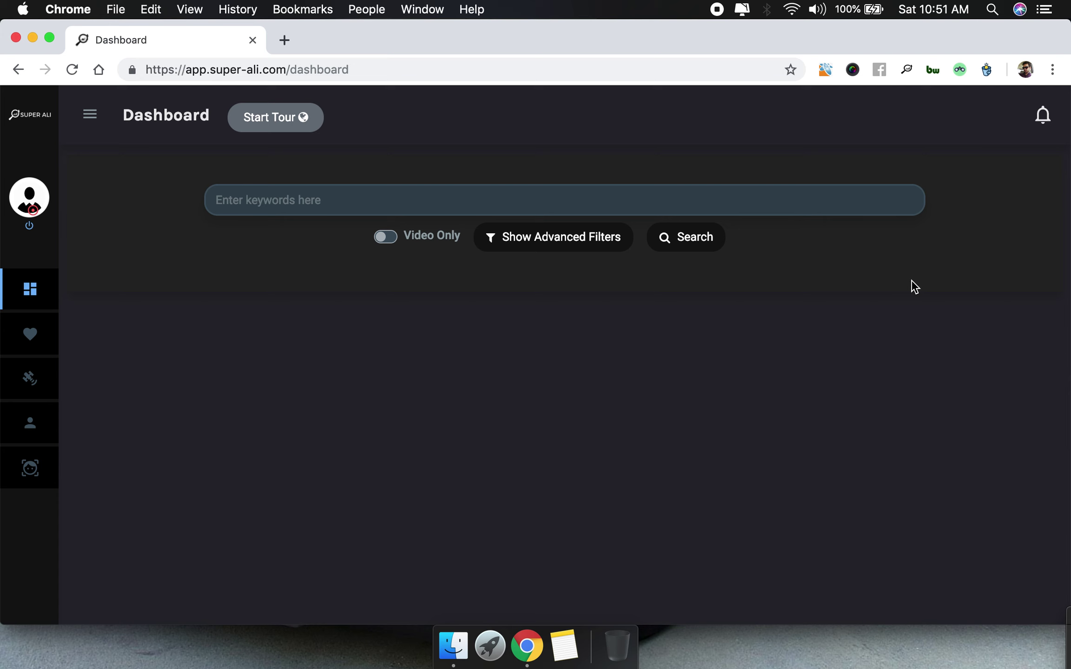
# Search products for 'Kitchen Gadgets' picked from recent searches.
pyautogui.click(529, 200)
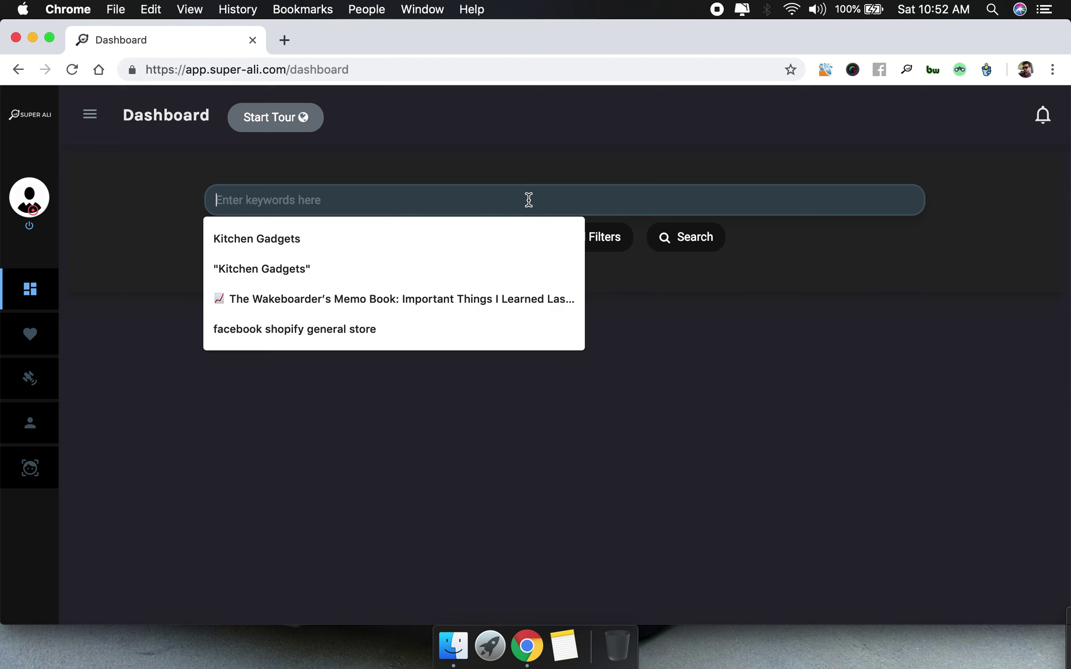
pyautogui.click(483, 238)
pyautogui.click(683, 246)
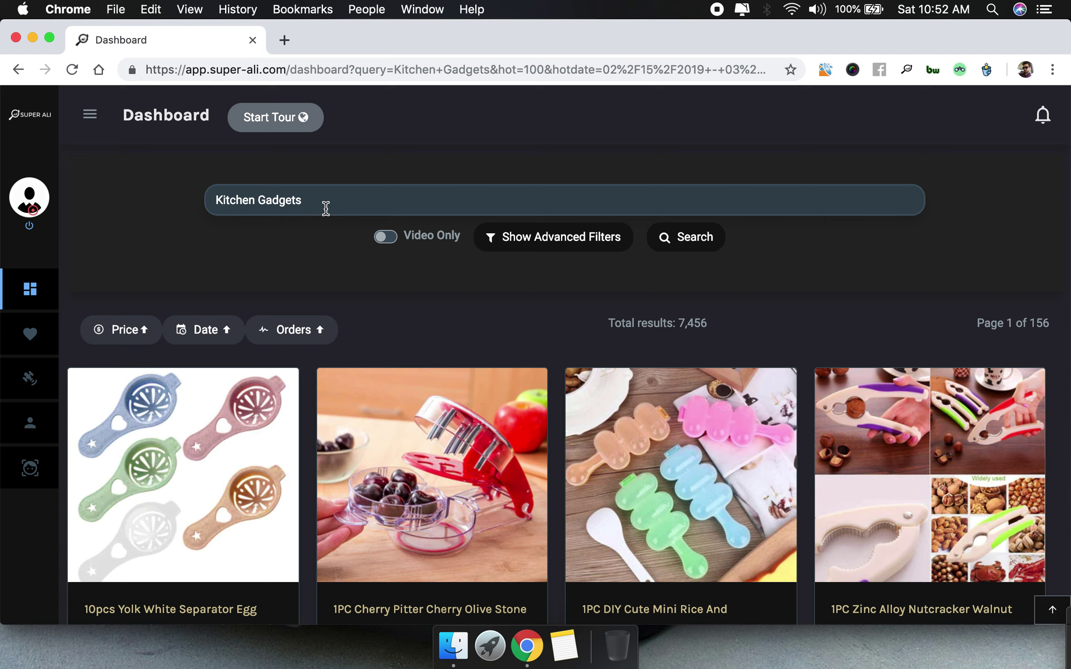
# Wrap the keyword in quotes as "Kitchen Gadgets" and rerun the search for an exact match.
pyautogui.click(350, 208)
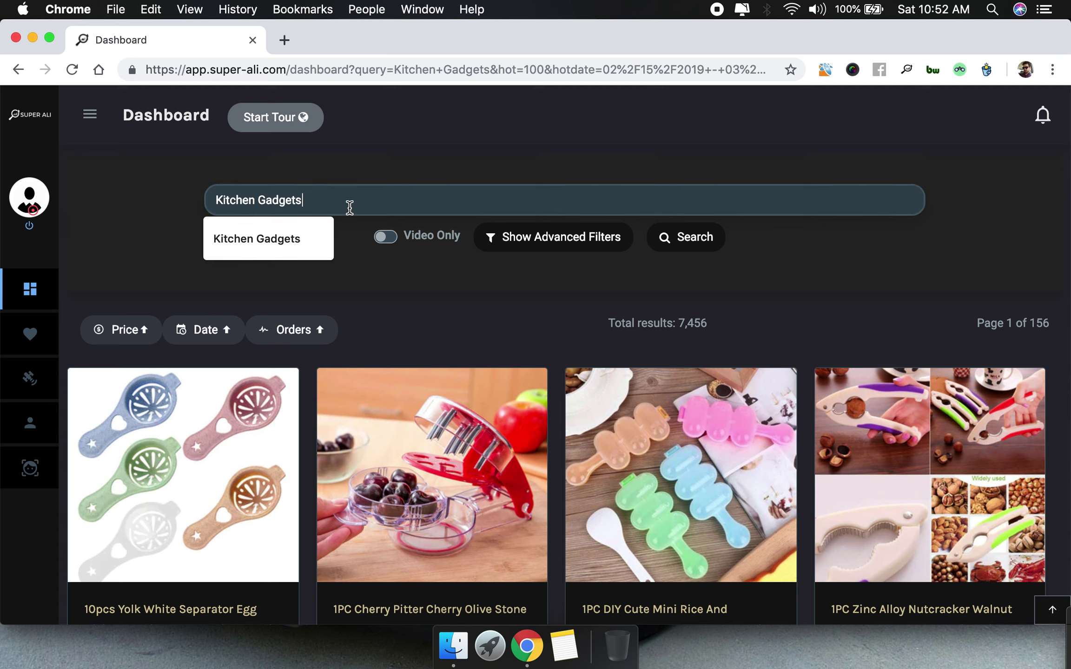
pyautogui.write('"')
pyautogui.press('super+Left')
pyautogui.write('"')
pyautogui.press('Return')
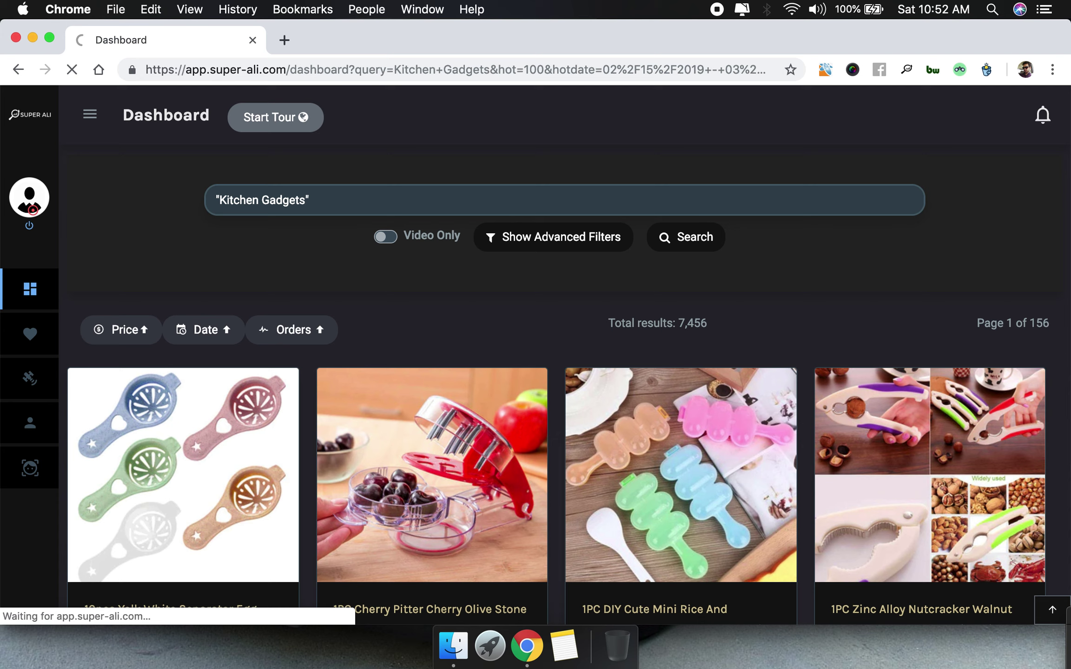
# Resubmit the exact-phrase "Kitchen Gadgets" search (3,512 results), then clear the keyword field.
pyautogui.press('Return')
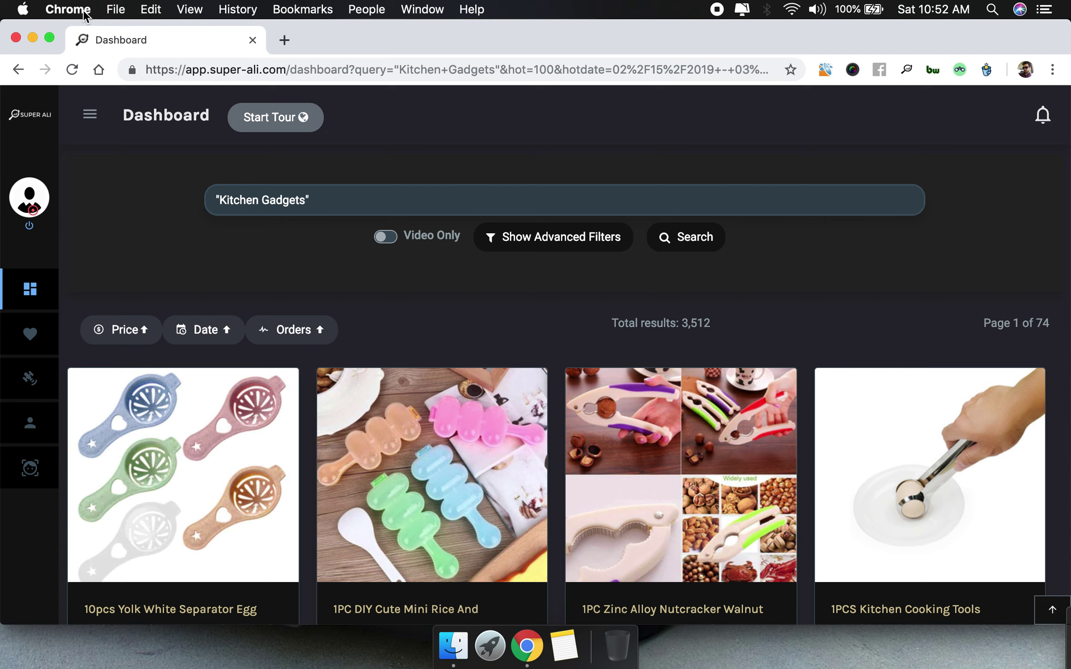
pyautogui.click(366, 207)
pyautogui.doubleClick(366, 207)
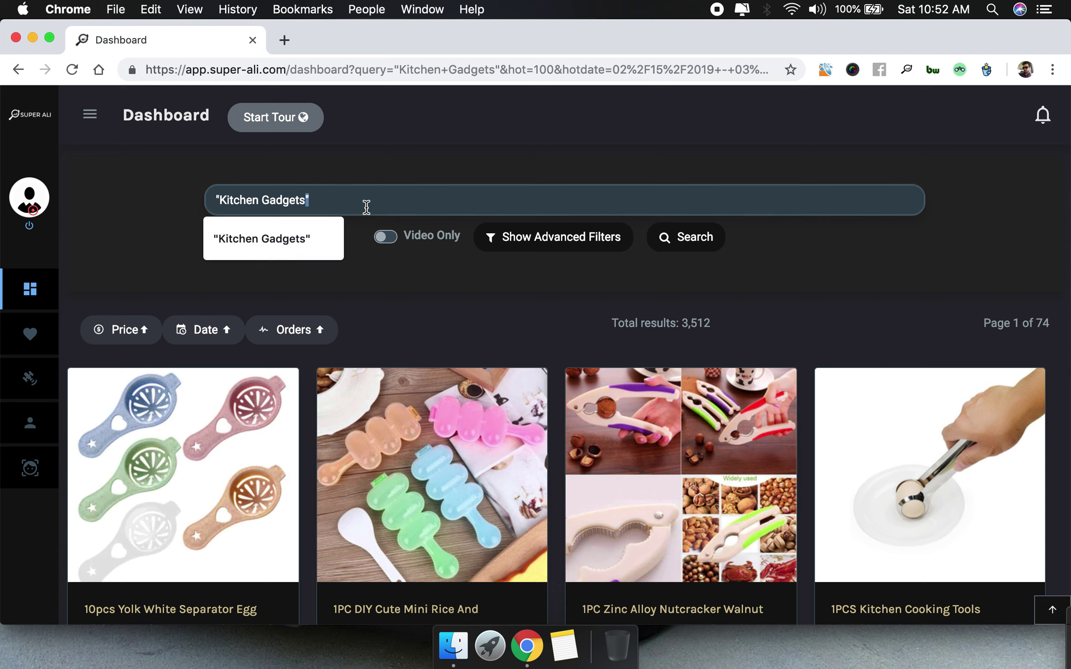
pyautogui.press('super+a')
pyautogui.press('BackSpace')
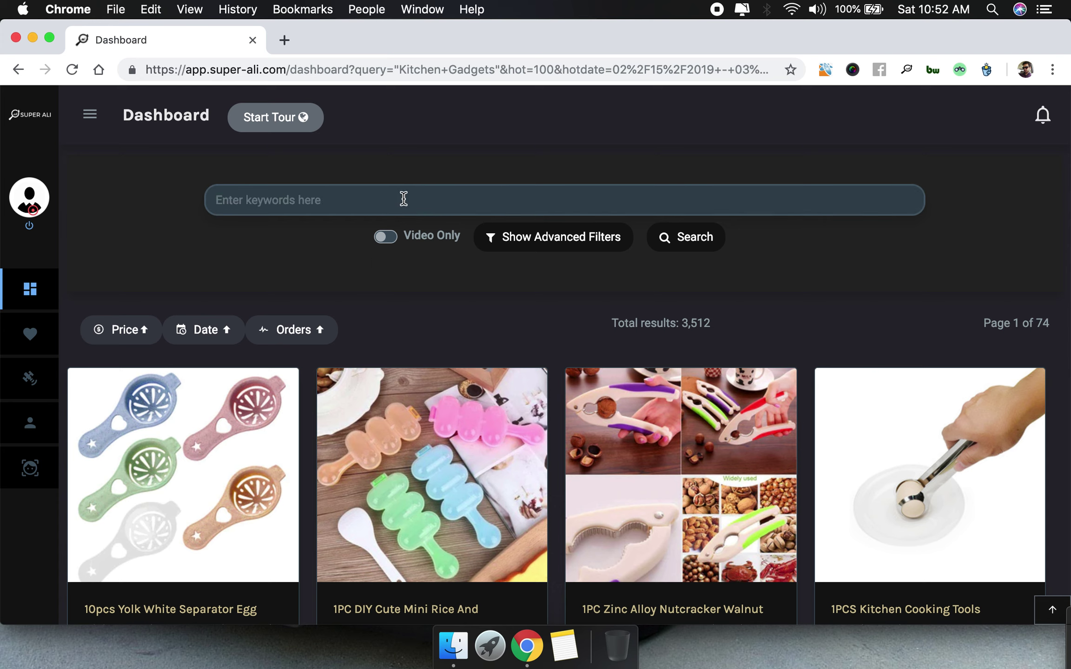
# Run a keyword-free Video Only search (78,147 results), then switch Video Only back off.
pyautogui.click(394, 237)
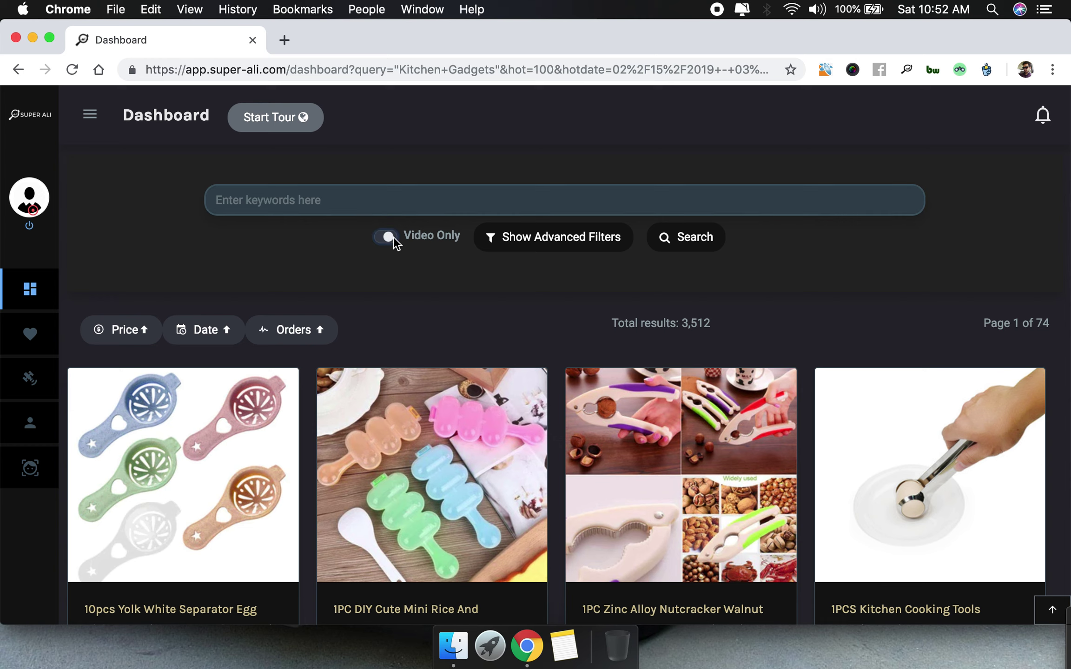
pyautogui.click(694, 236)
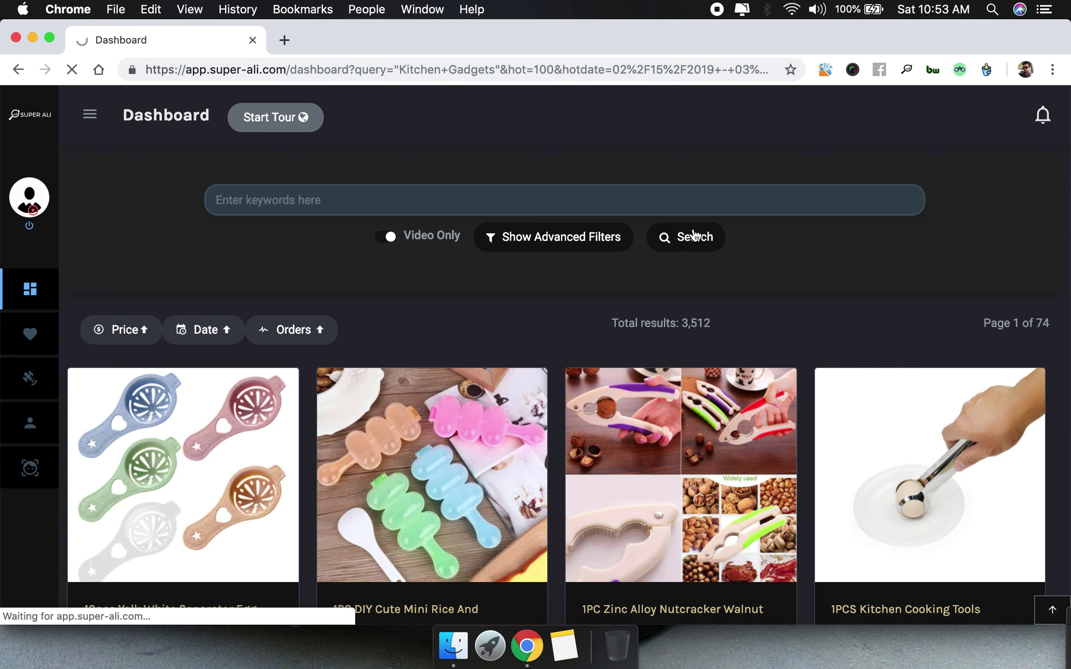
pyautogui.click(693, 236)
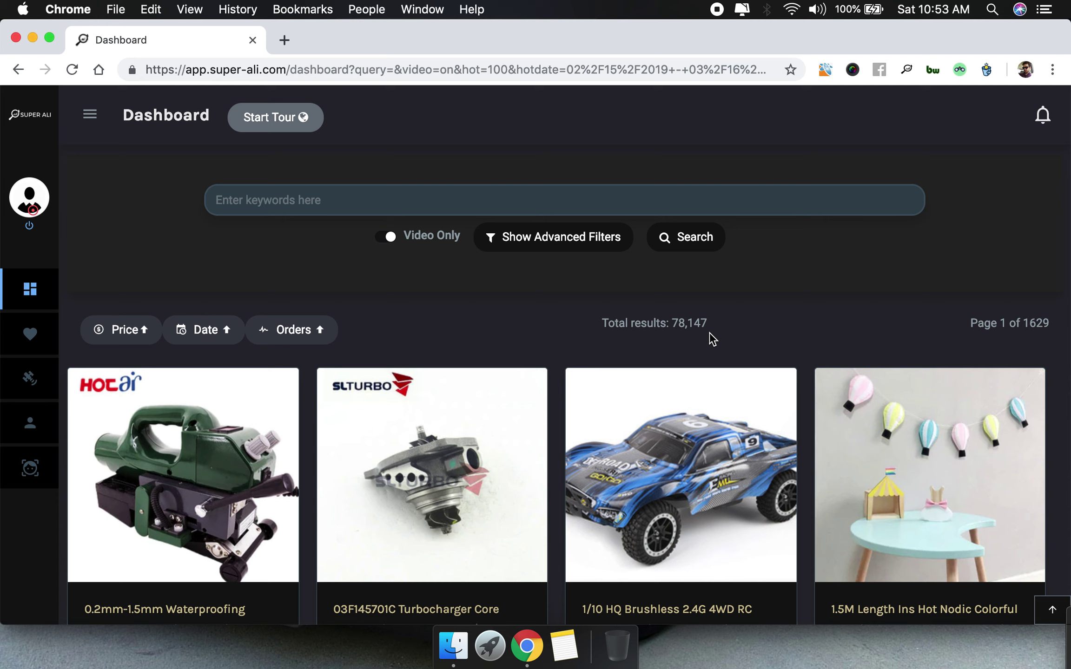
pyautogui.click(389, 238)
# Set the advanced import date filter to All Time, spanning Sep 1 – Mar 16.
pyautogui.click(550, 245)
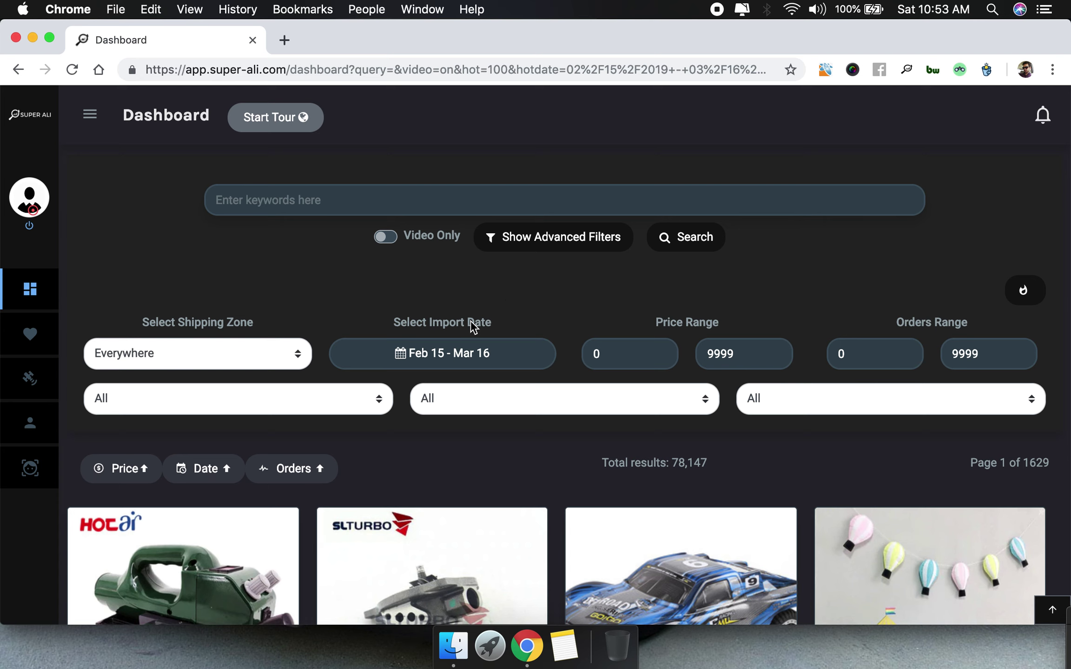
pyautogui.click(471, 360)
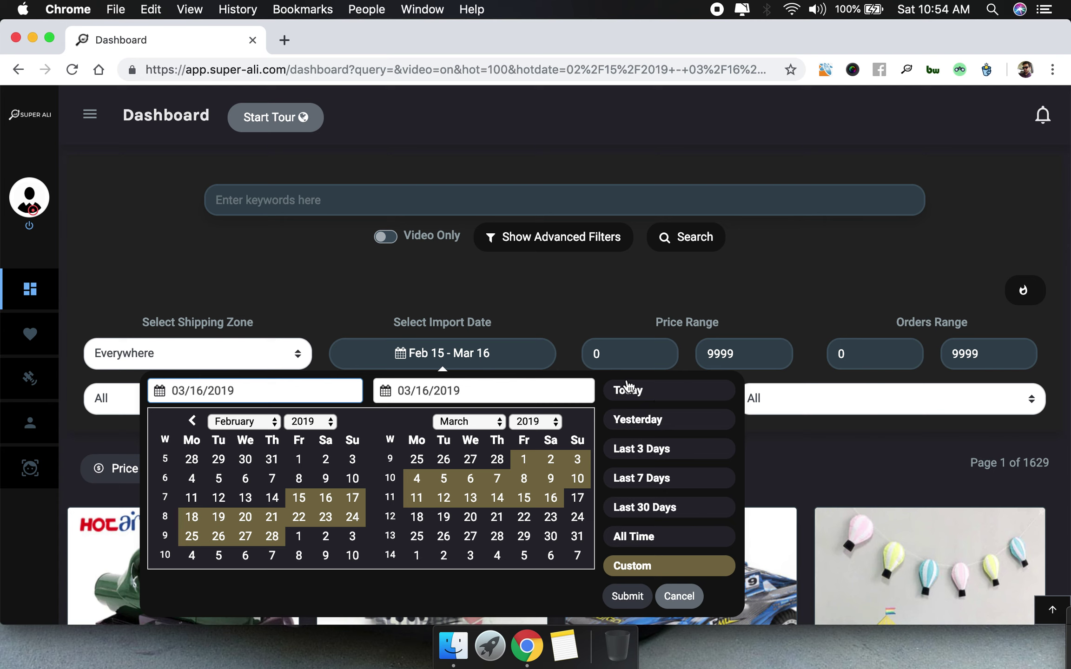
pyautogui.click(657, 537)
pyautogui.click(649, 540)
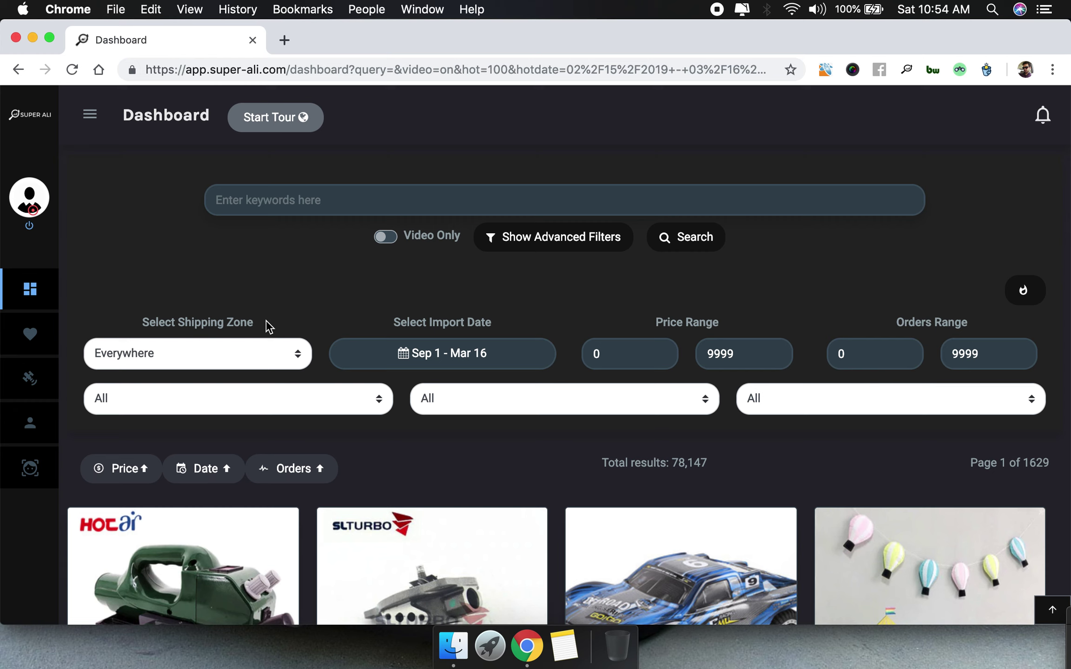
# Set the shipping zone to United States and rerun the search, returning 1,002,415 products.
pyautogui.click(258, 352)
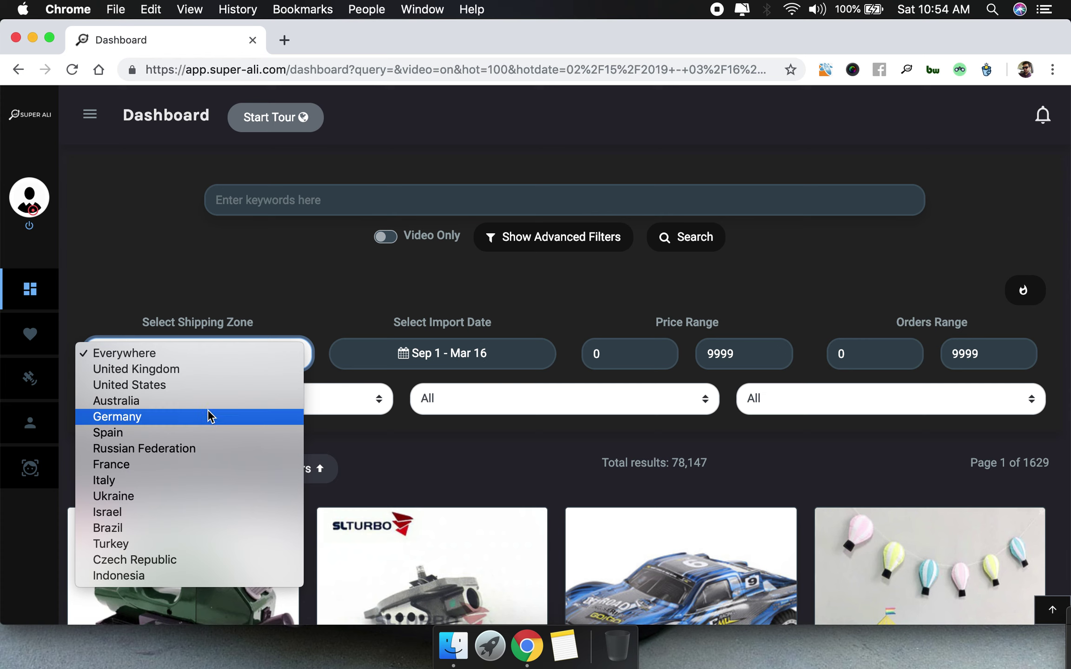
pyautogui.click(200, 385)
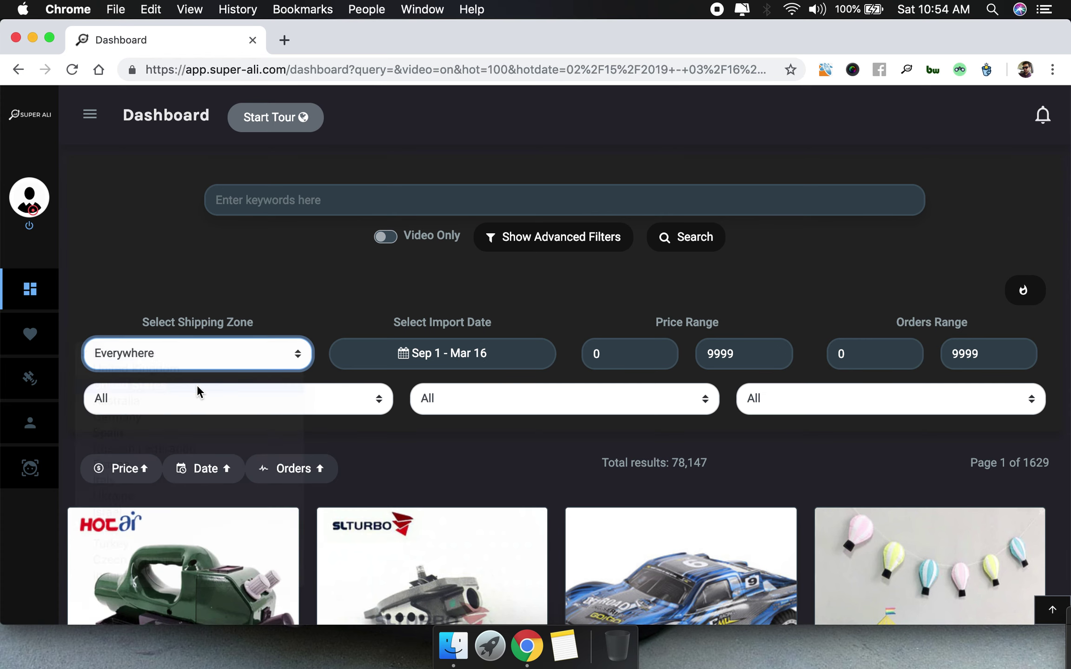
pyautogui.click(696, 250)
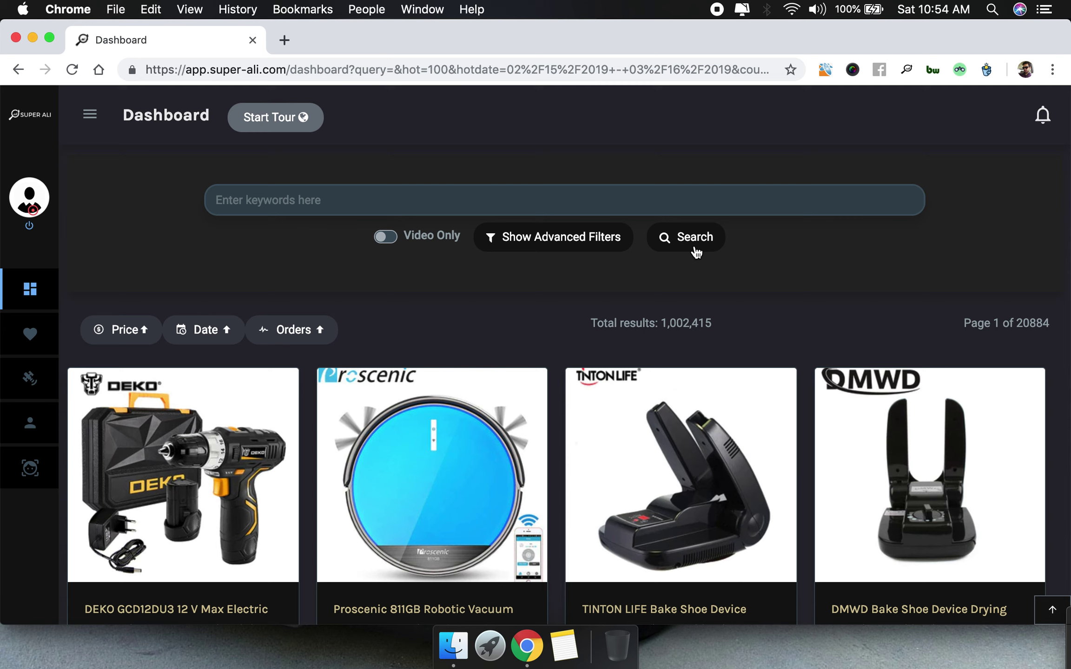
pyautogui.click(599, 250)
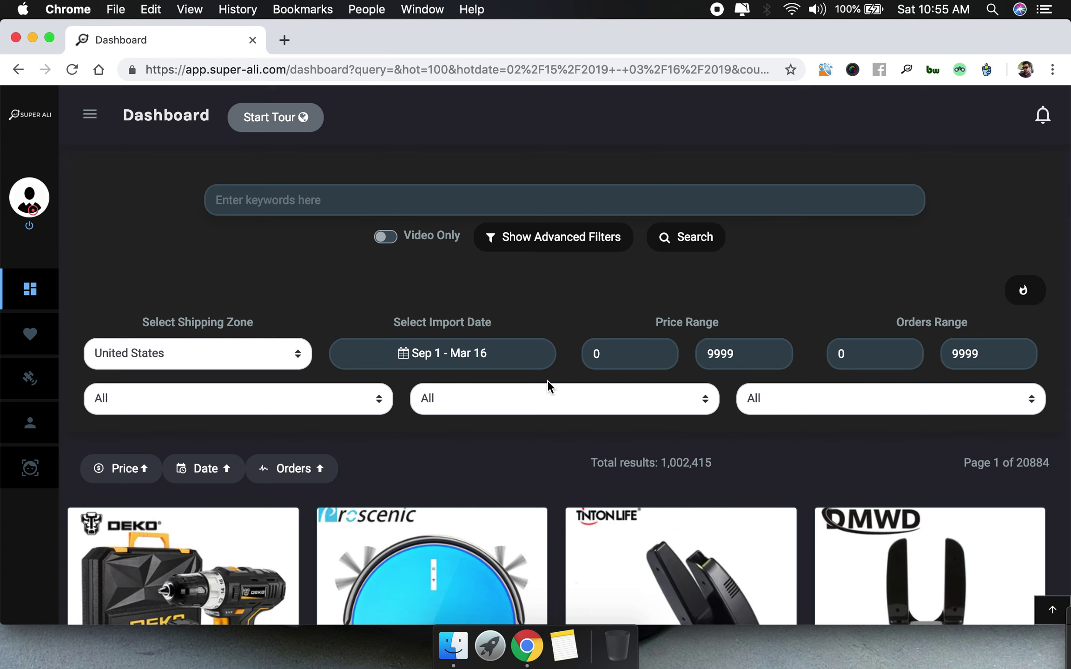
pyautogui.click(275, 352)
# Reset shipping to Everywhere, choose the Home & Garden category, and rerun the search.
pyautogui.click(262, 323)
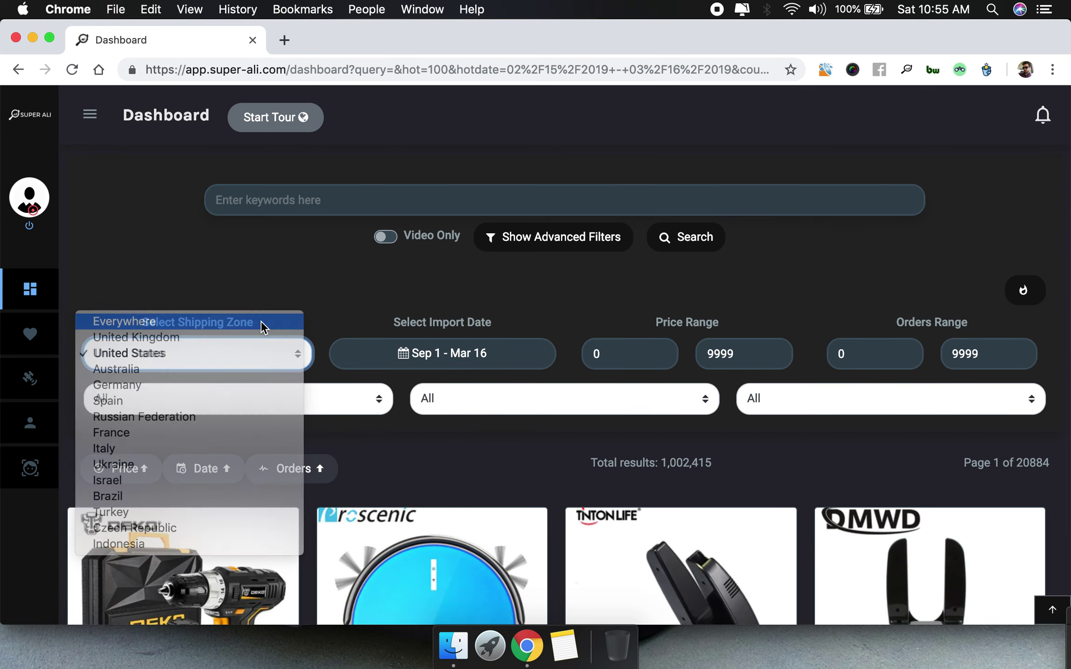
pyautogui.click(320, 408)
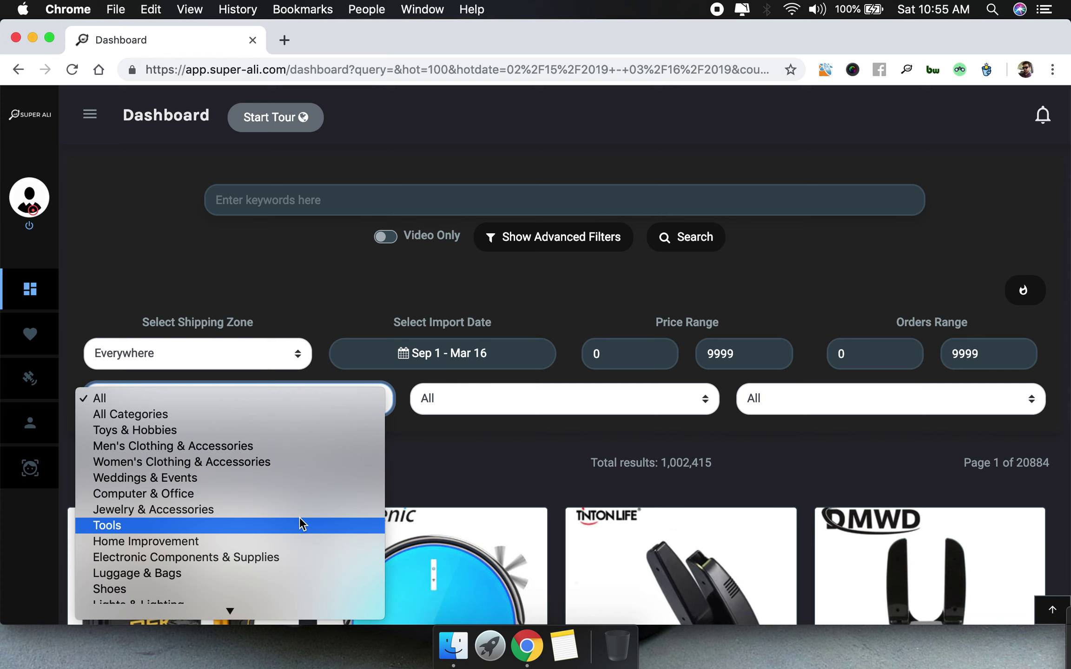
pyautogui.scroll(-5, 300, 518)
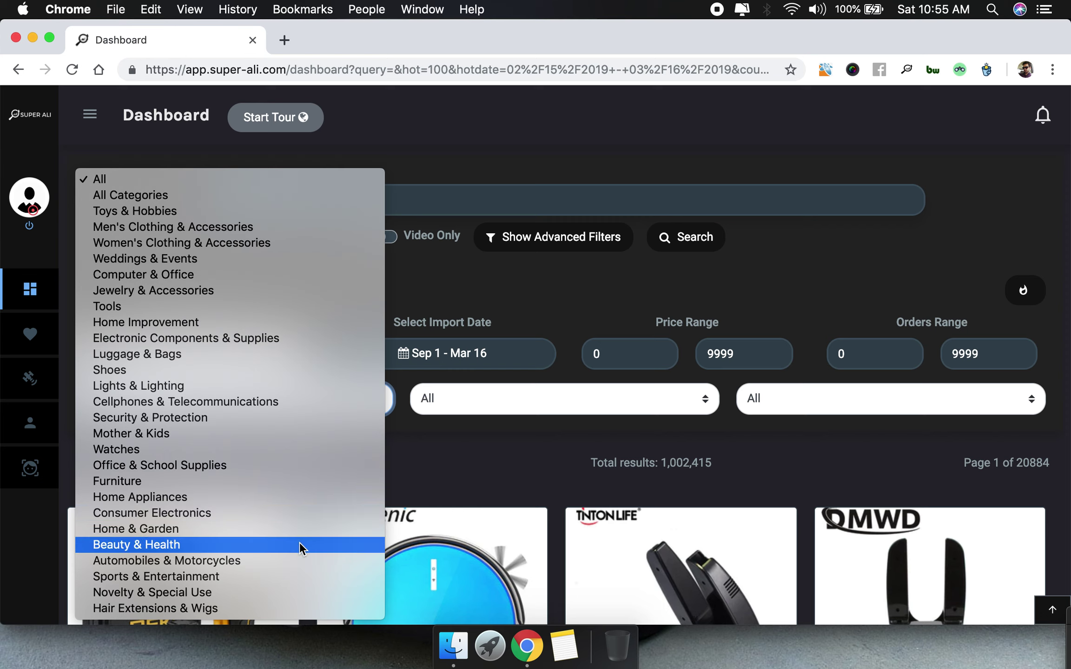
pyautogui.click(283, 532)
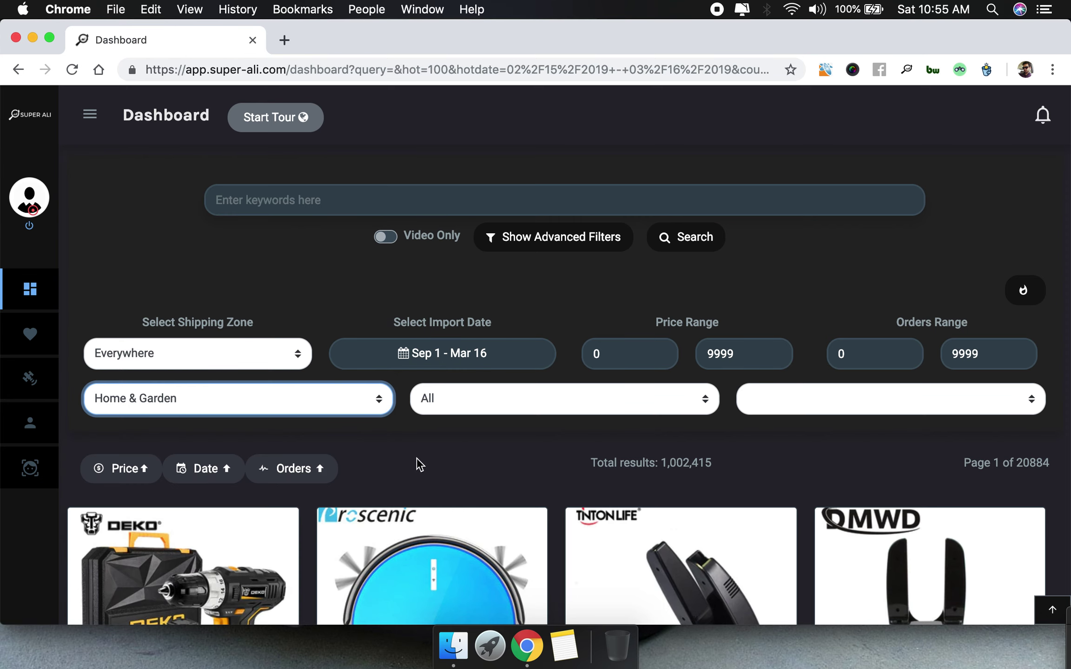
pyautogui.click(700, 249)
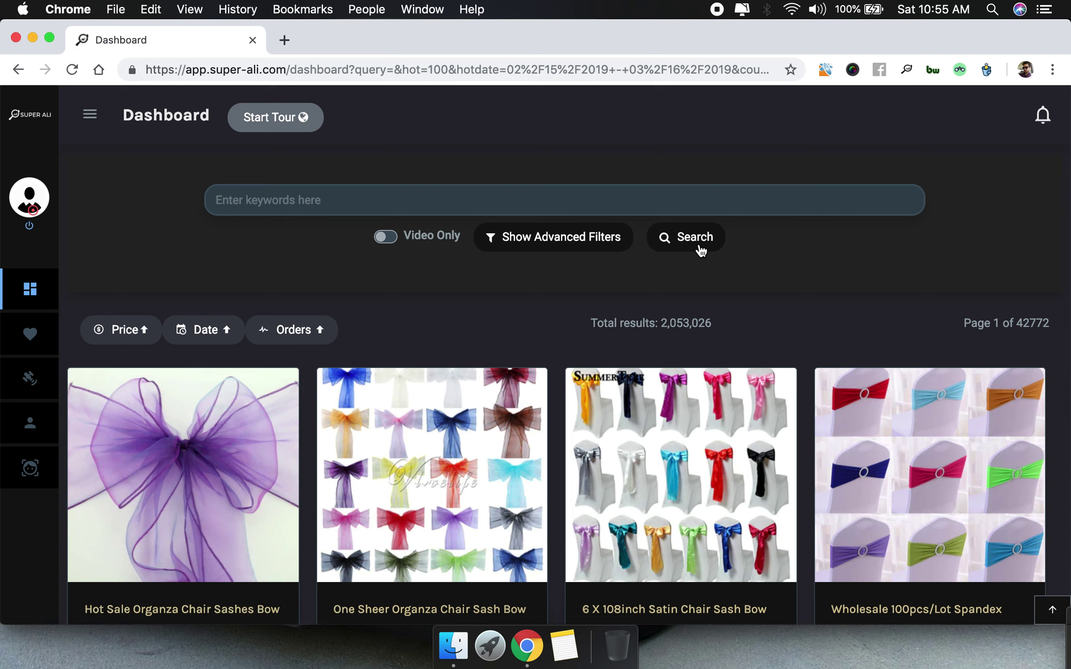
# Filter by Tools › Garden Tools › Cleaning Tools and search, leaving 1,732 products over 37 pages.
pyautogui.click(593, 241)
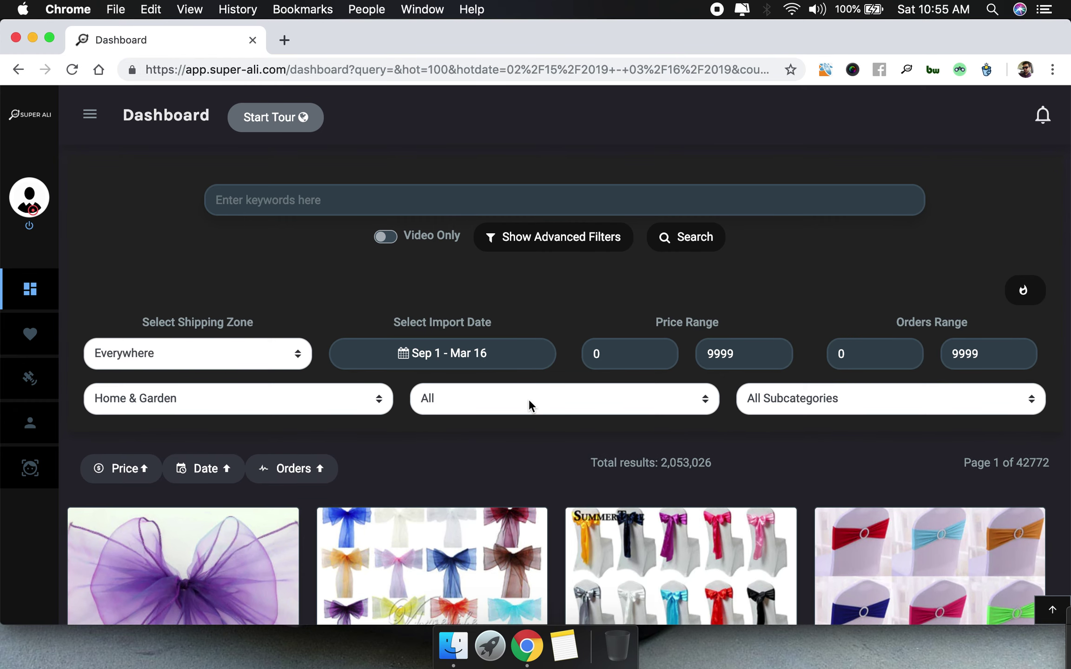
pyautogui.click(529, 399)
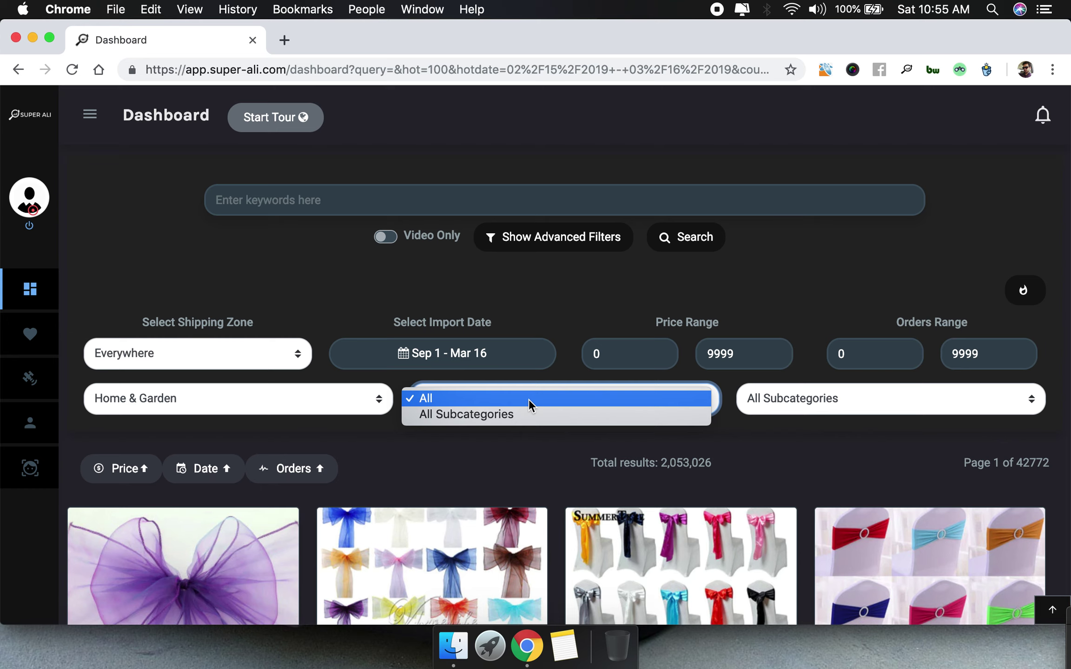
pyautogui.click(354, 437)
pyautogui.click(358, 400)
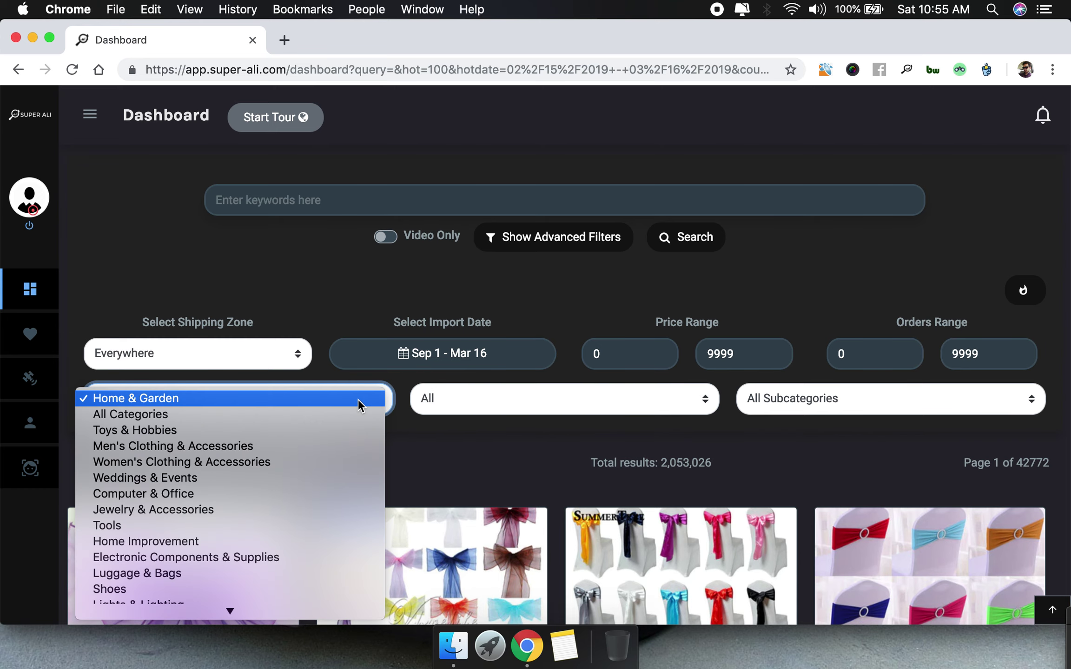
pyautogui.click(315, 523)
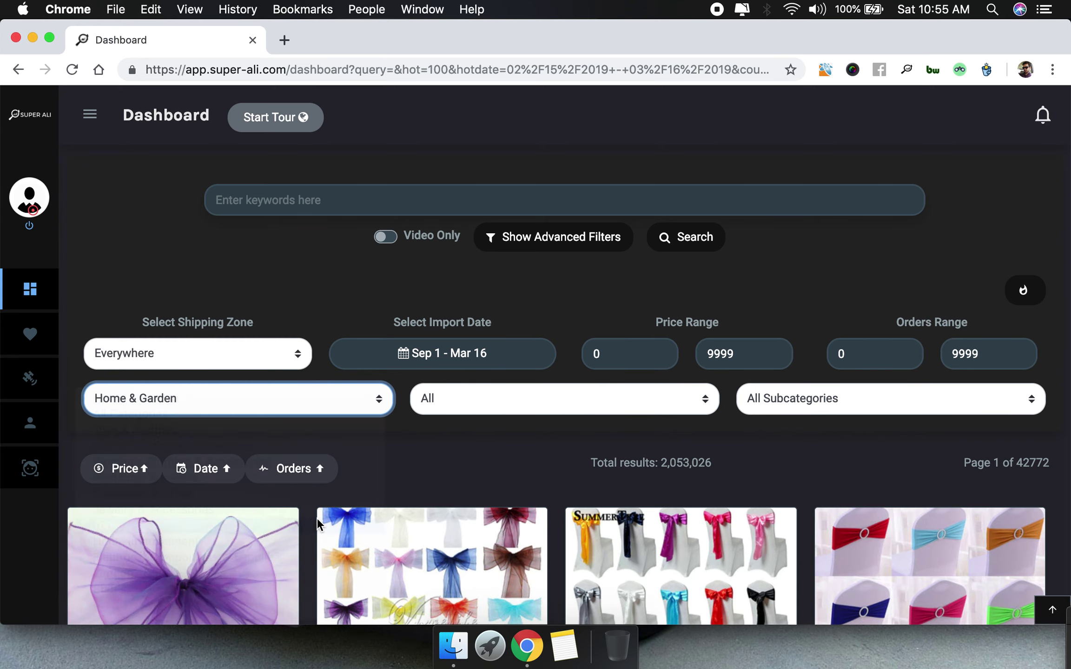
pyautogui.click(395, 440)
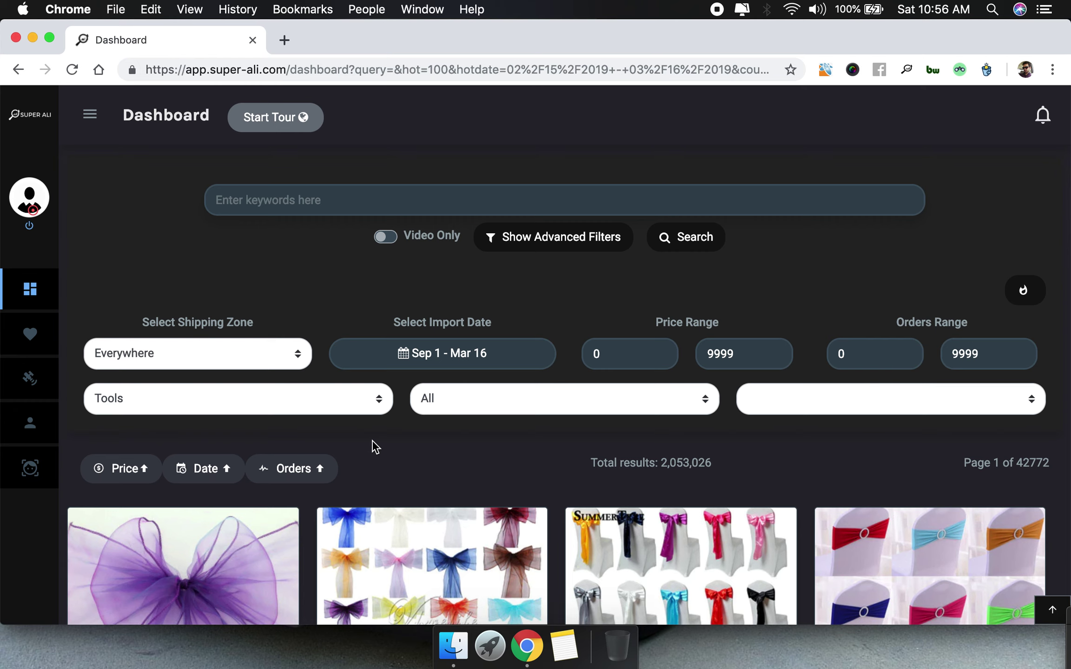
pyautogui.click(485, 397)
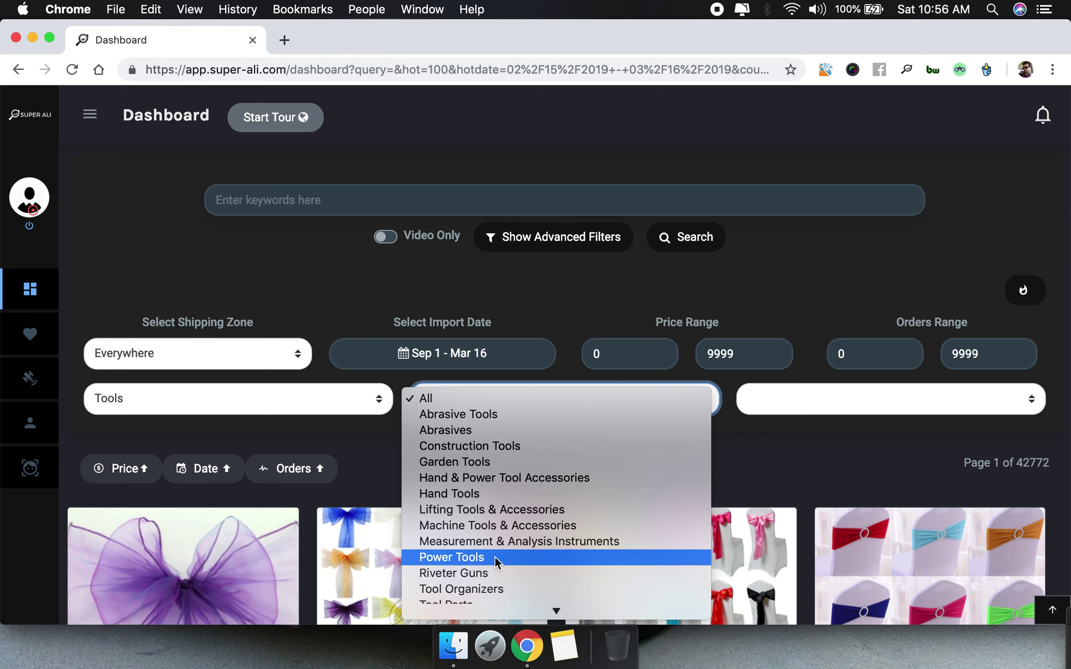
pyautogui.click(500, 462)
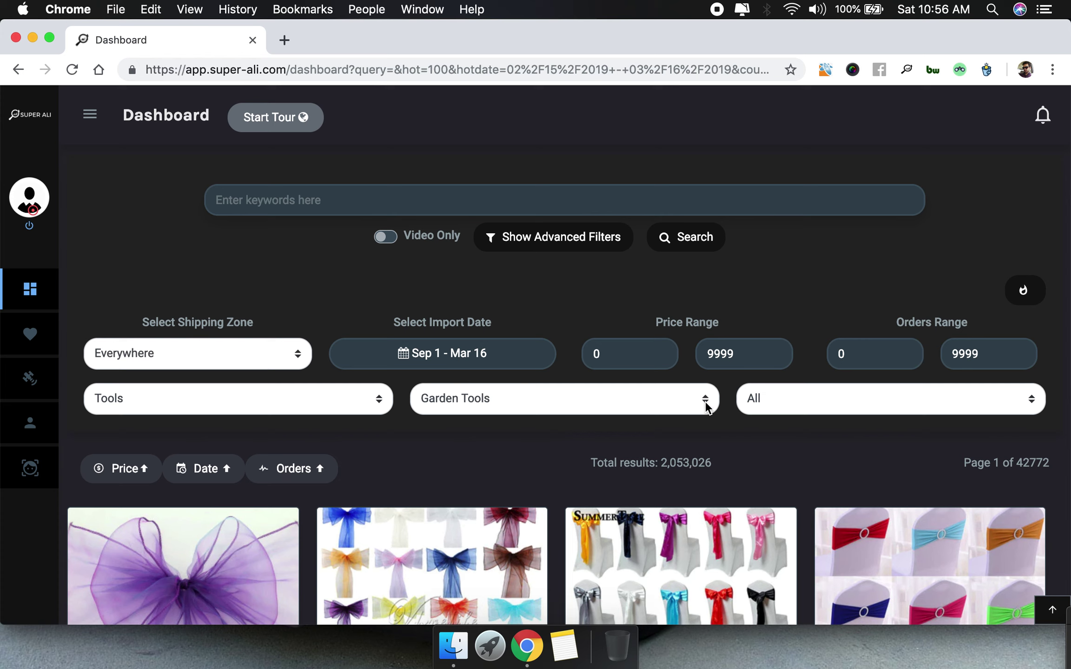
pyautogui.click(783, 410)
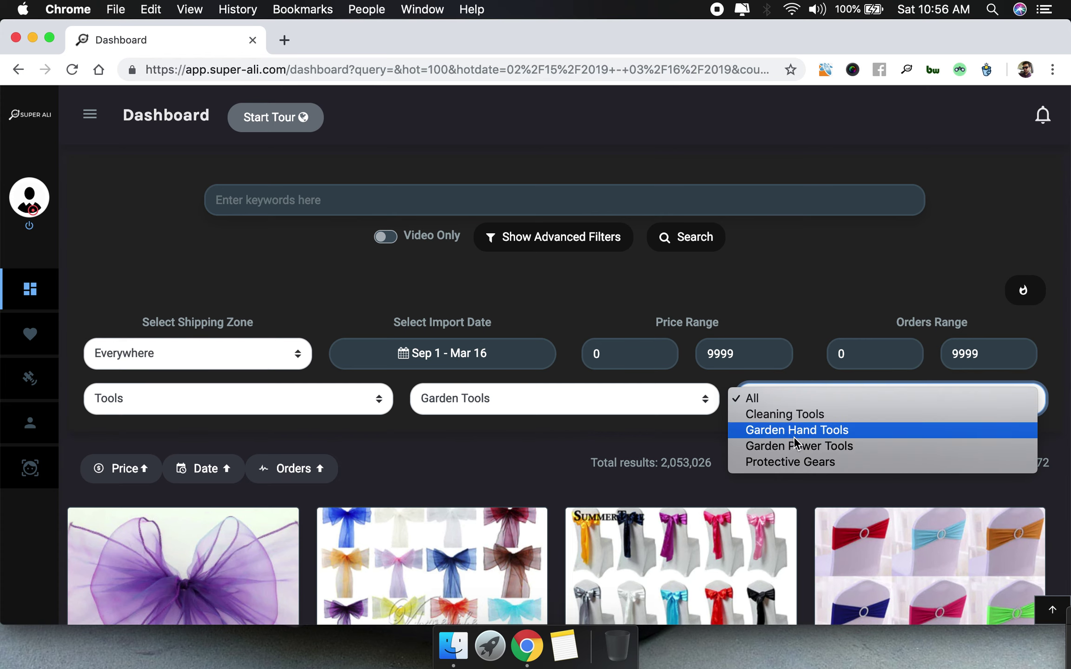
pyautogui.click(811, 415)
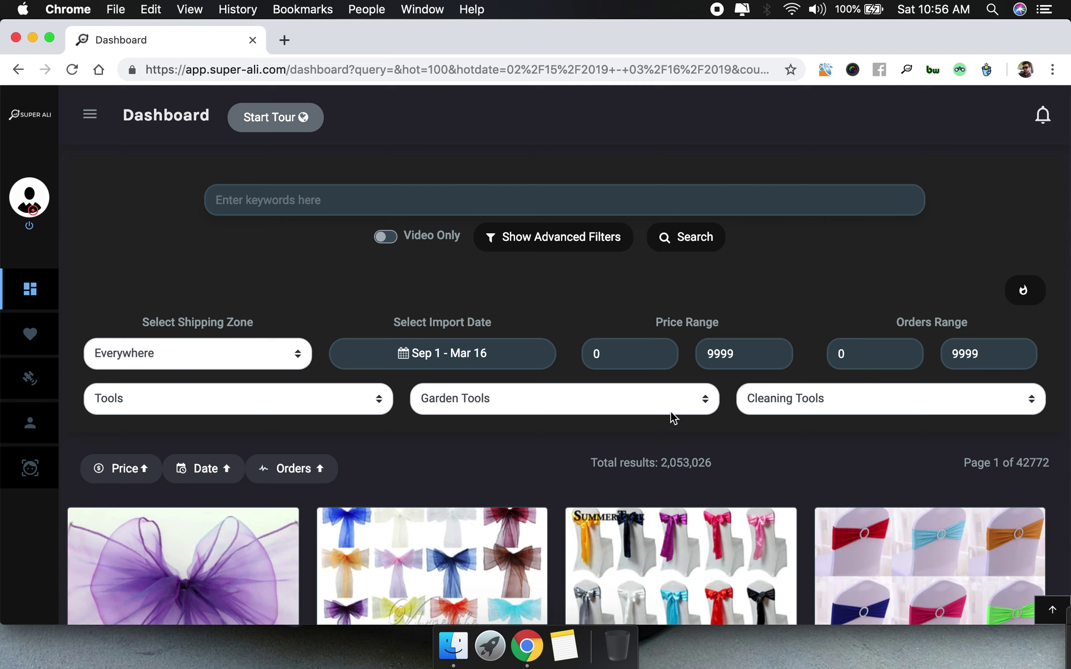
pyautogui.click(701, 245)
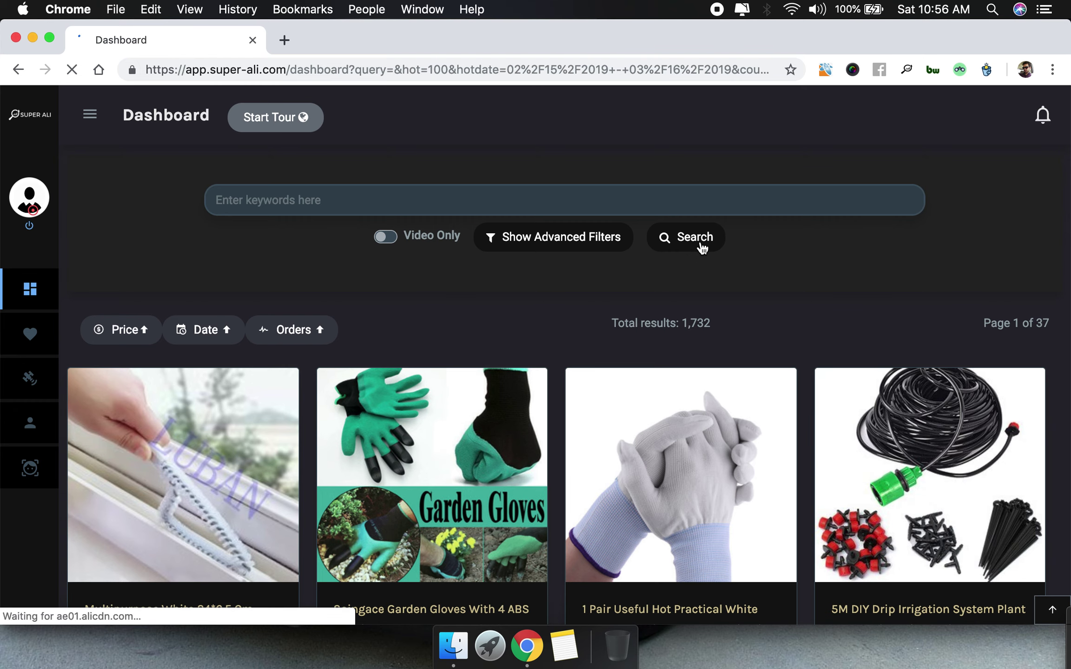
# Set the category to Sports & Entertainment, enable Video Only, and search for 28,306 results.
pyautogui.scroll(-3, 493, 460)
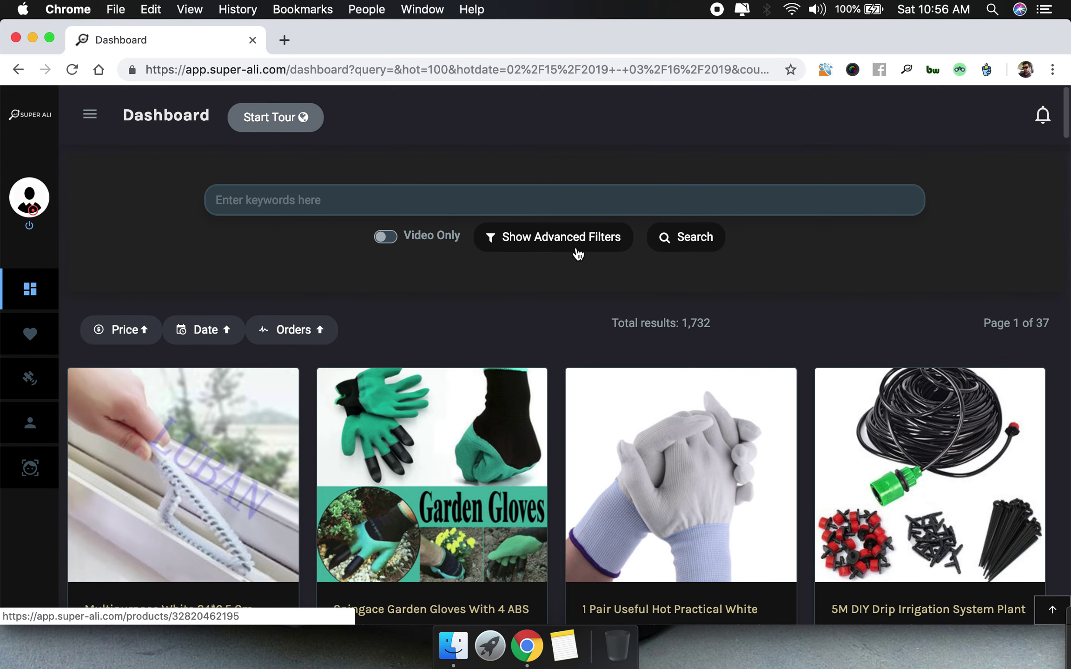
pyautogui.click(576, 251)
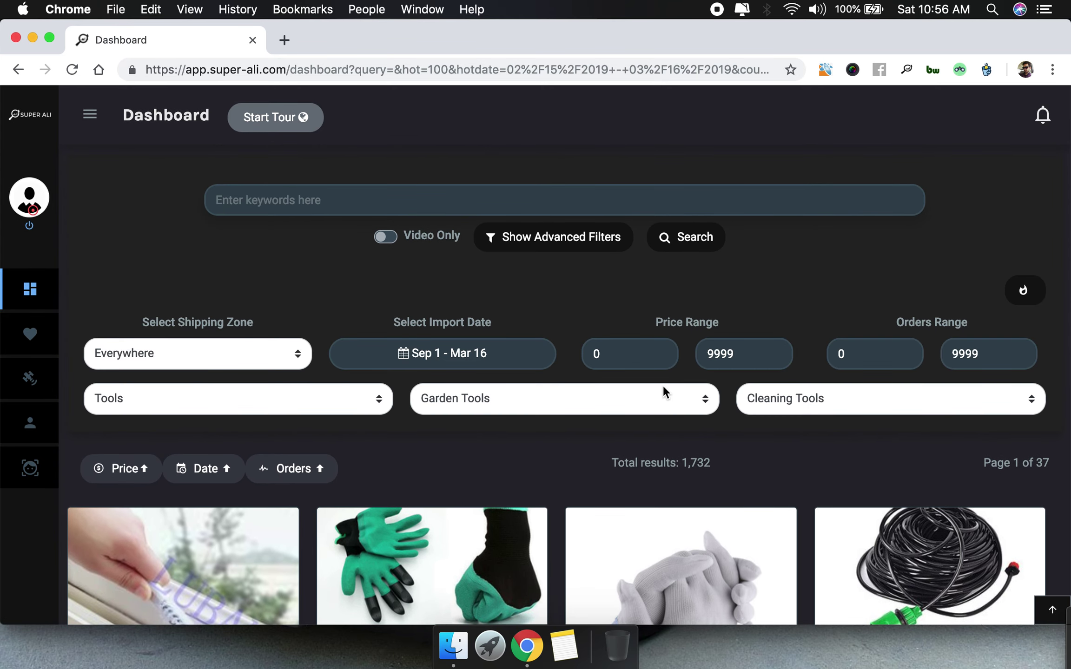
pyautogui.click(340, 408)
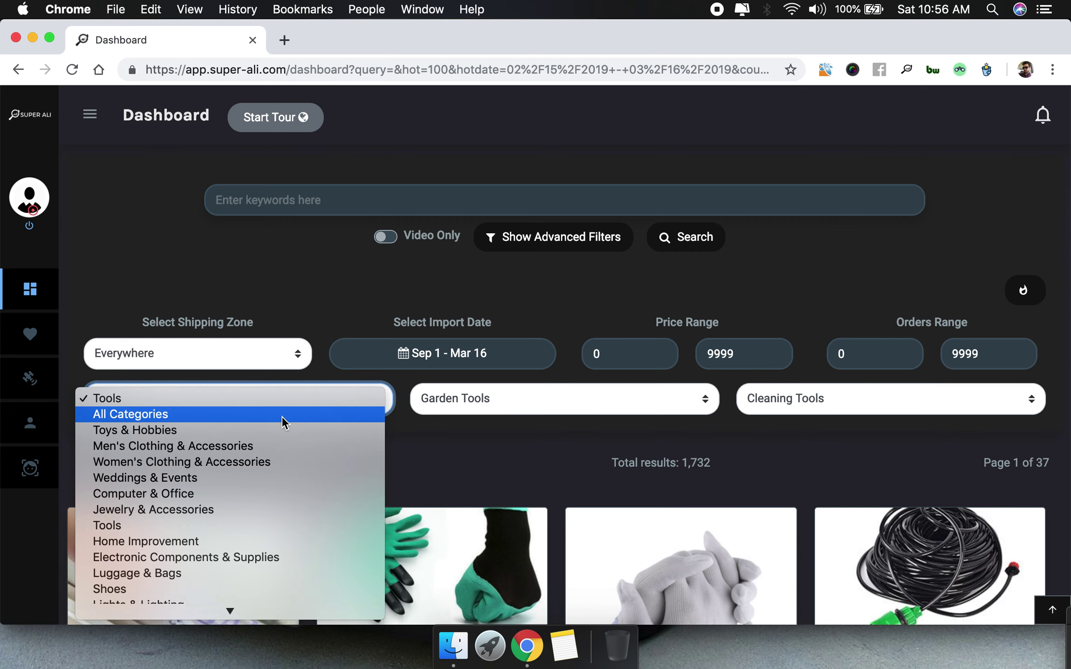
pyautogui.click(265, 401)
pyautogui.click(302, 400)
pyautogui.scroll(-5, 283, 508)
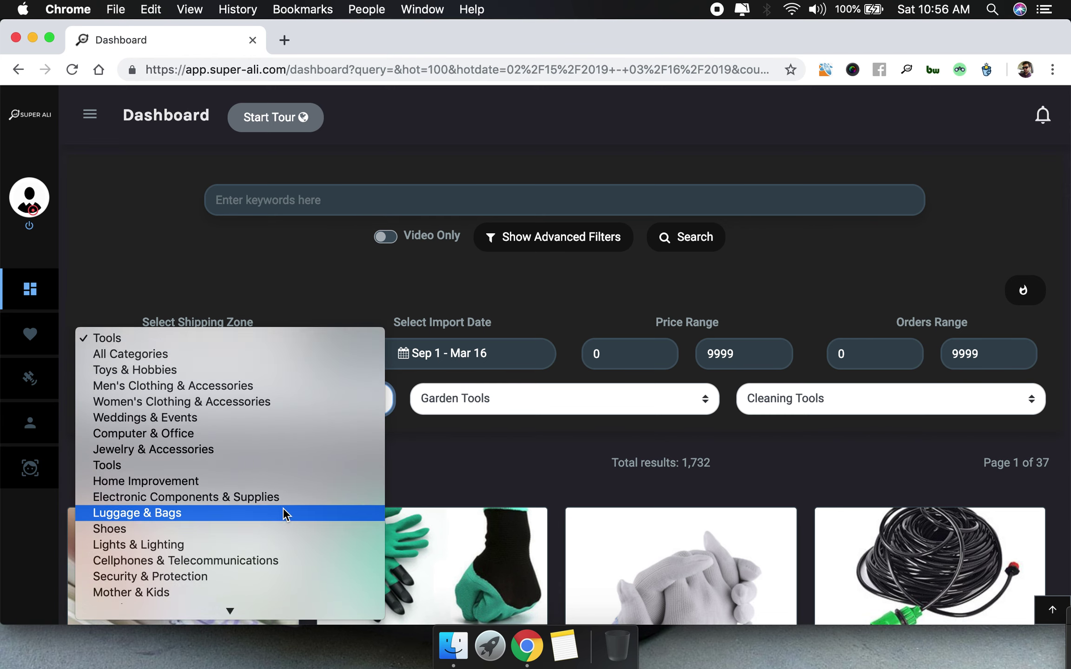
pyautogui.scroll(-2, 283, 508)
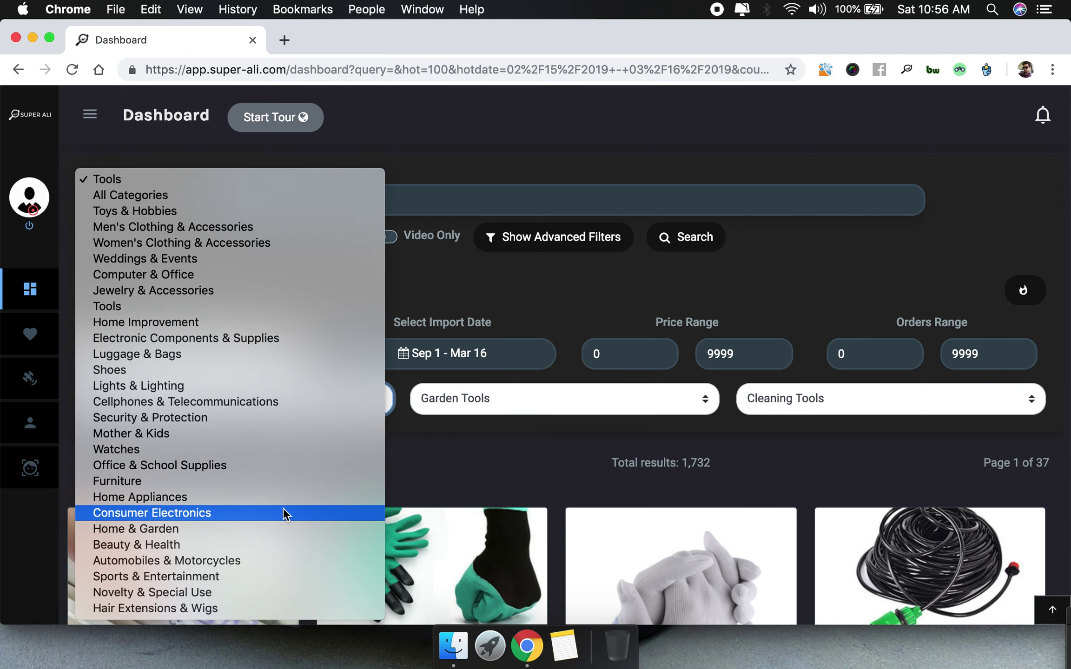
pyautogui.click(239, 579)
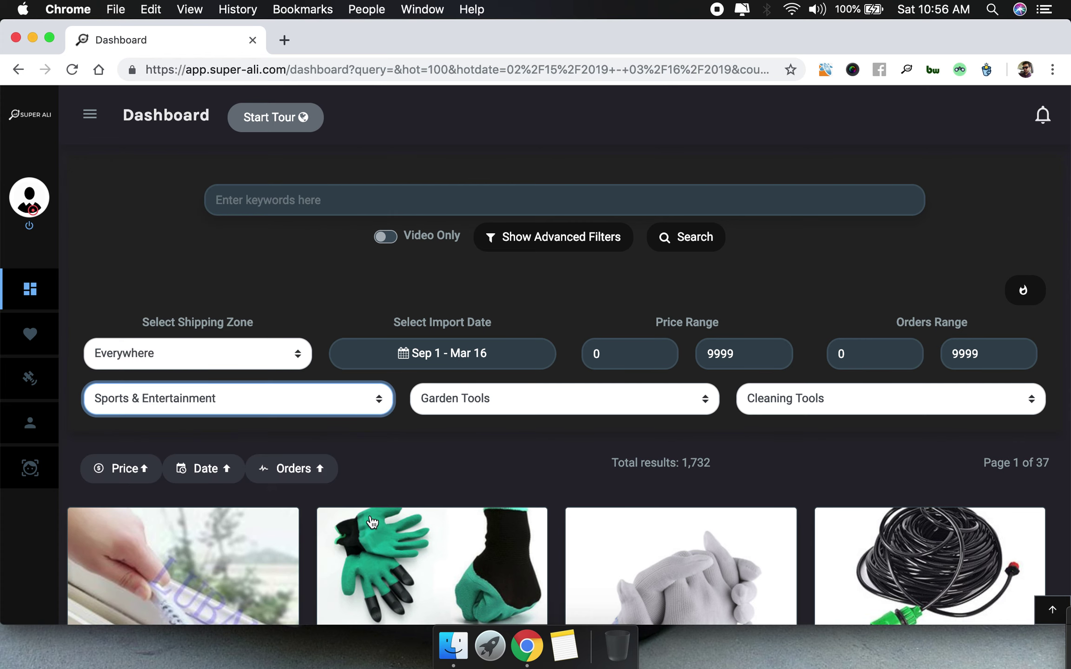
pyautogui.click(469, 468)
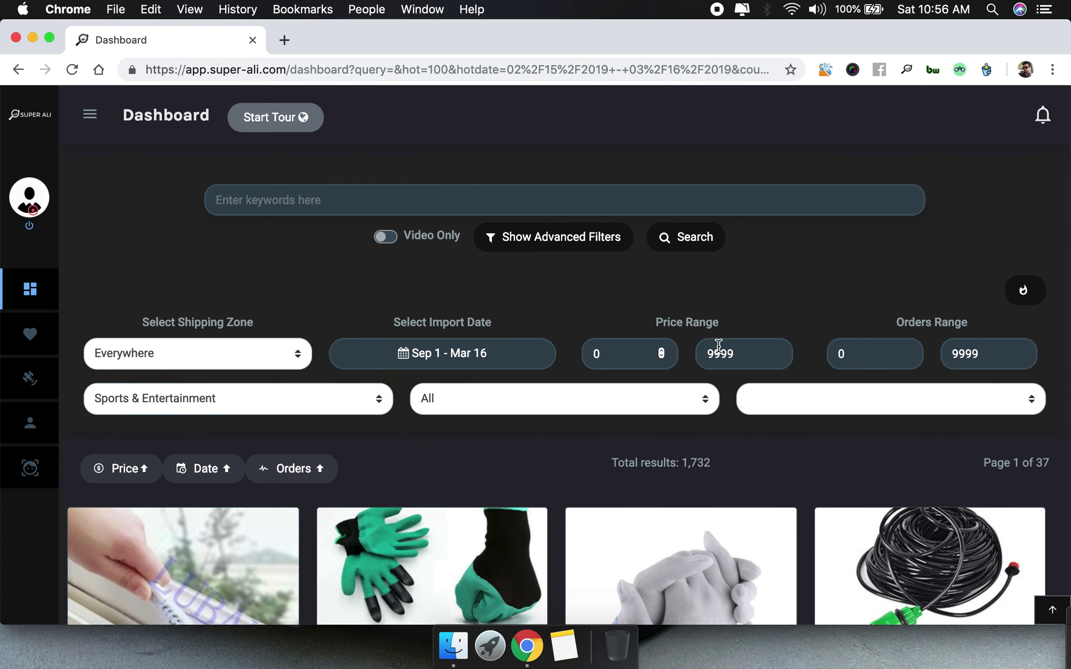
pyautogui.click(396, 238)
pyautogui.click(680, 240)
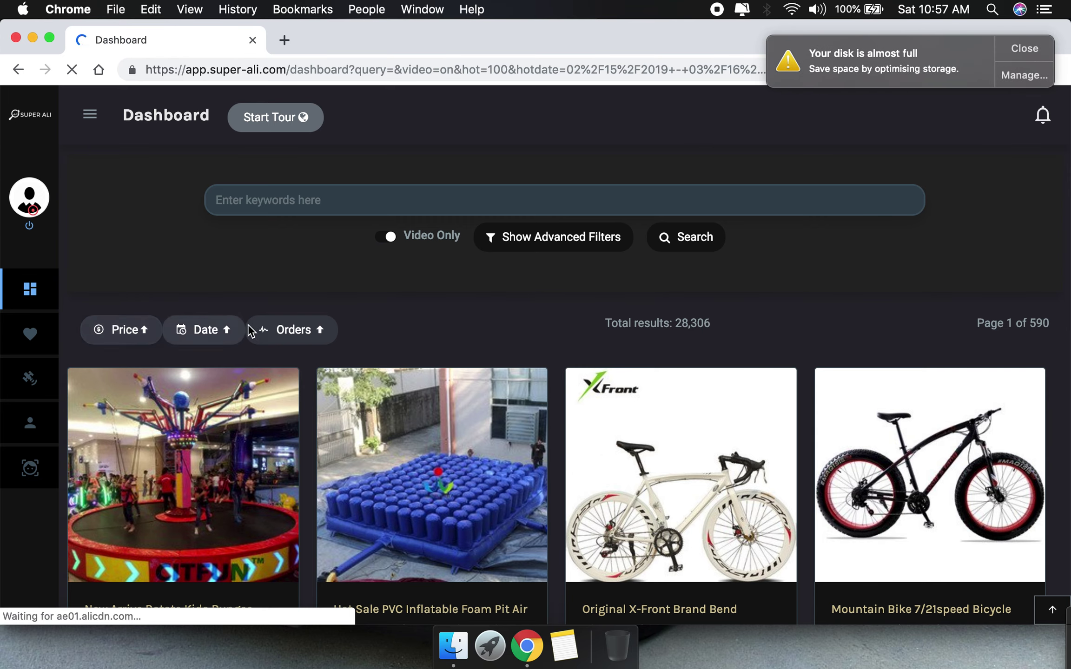
# Close the 'Your disk is almost full' warning and sort results by Orders.
pyautogui.click(1025, 49)
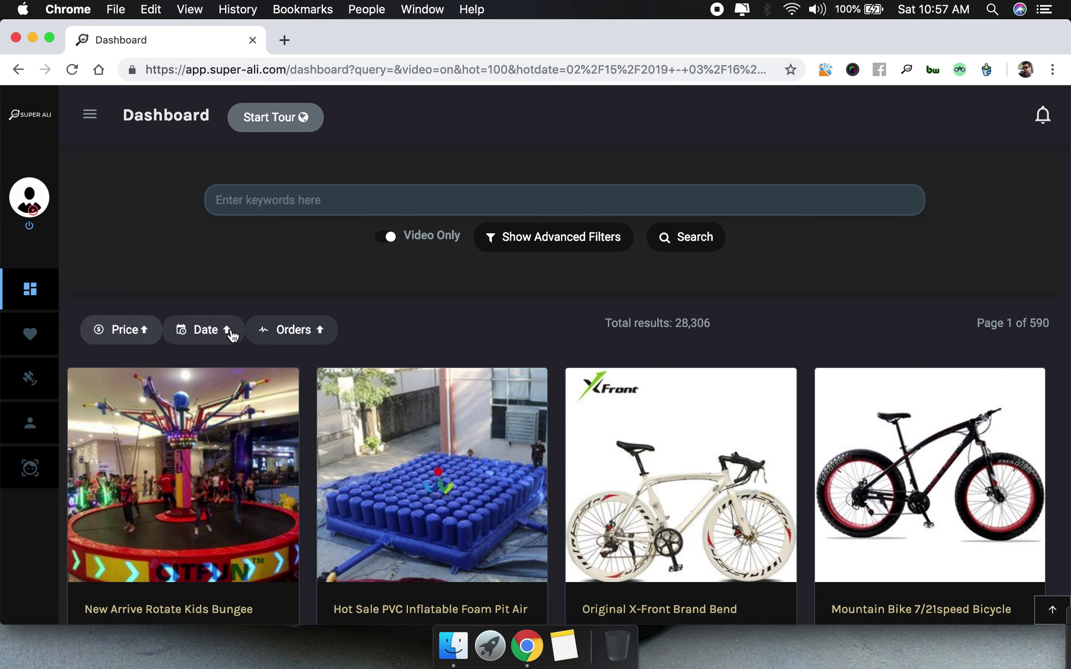
pyautogui.click(288, 337)
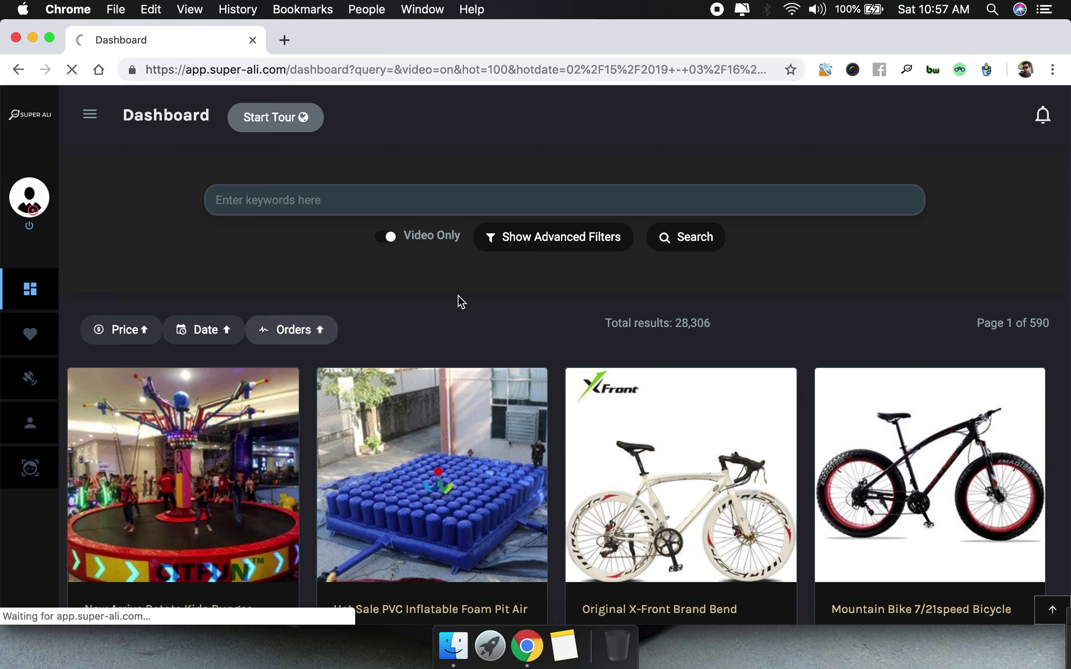